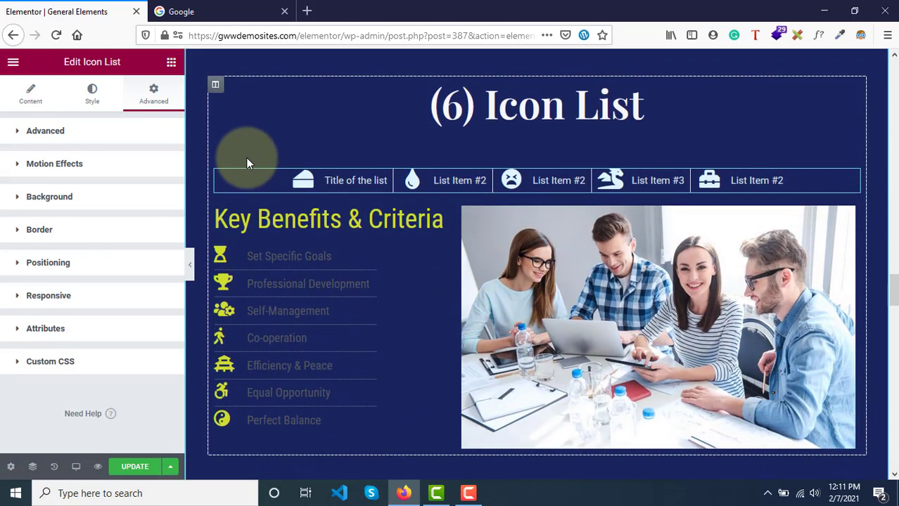
Add a Counter widget between the "(7) Counter" heading and the statistics row.
{"action": "scroll", "coordinate": [395, 287], "scroll_direction": "down", "scroll_amount": 6}
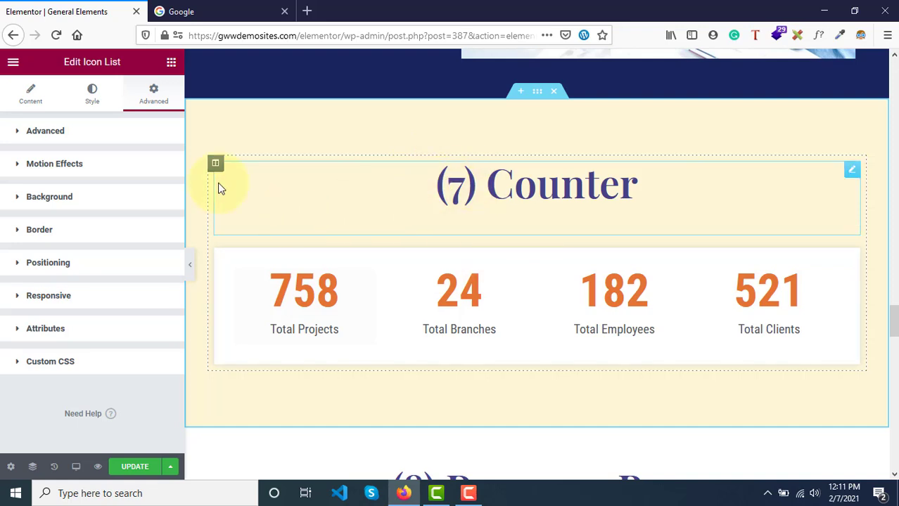
{"action": "left_click", "coordinate": [169, 64]}
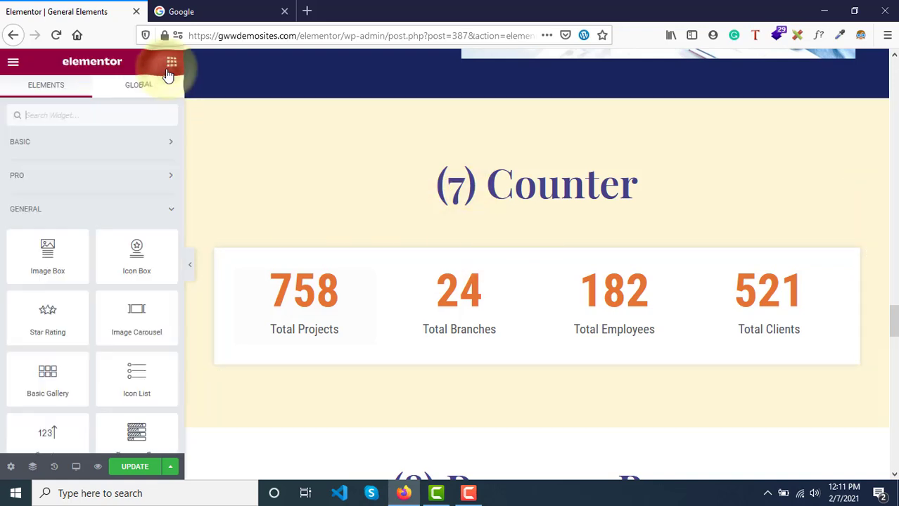
{"action": "scroll", "coordinate": [98, 252], "scroll_direction": "down", "scroll_amount": 1}
{"action": "scroll", "coordinate": [98, 251], "scroll_direction": "down", "scroll_amount": 1}
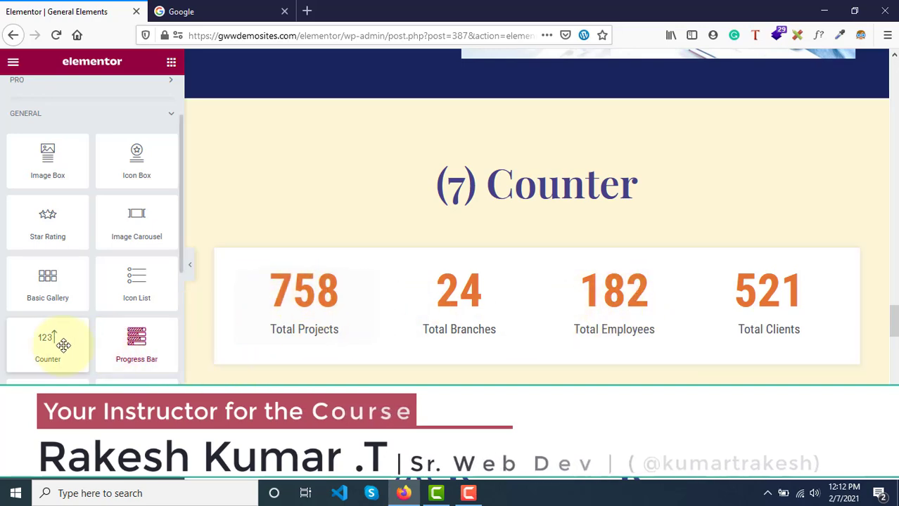
{"action": "left_click_drag", "start_coordinate": [55, 344], "coordinate": [453, 225]}
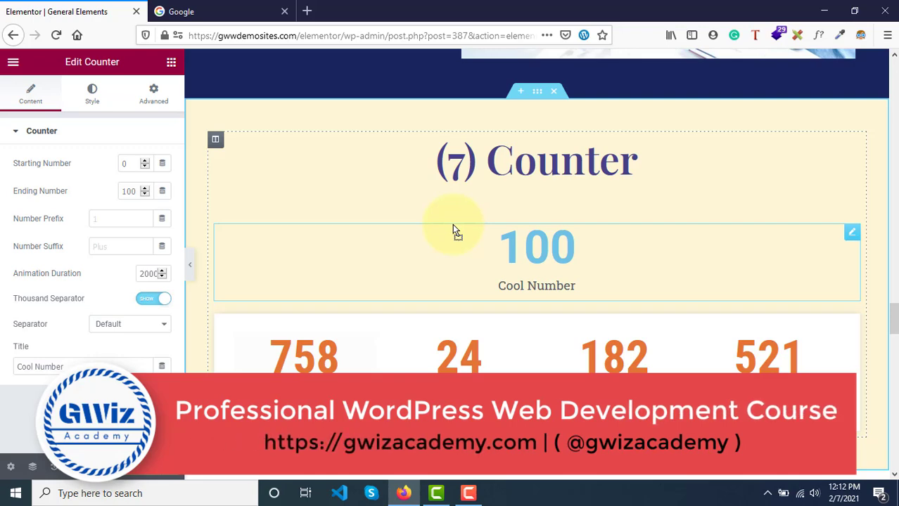
Try 50 as the new counter's starting number and finally set it to 5.
{"action": "double_click", "coordinate": [129, 191]}
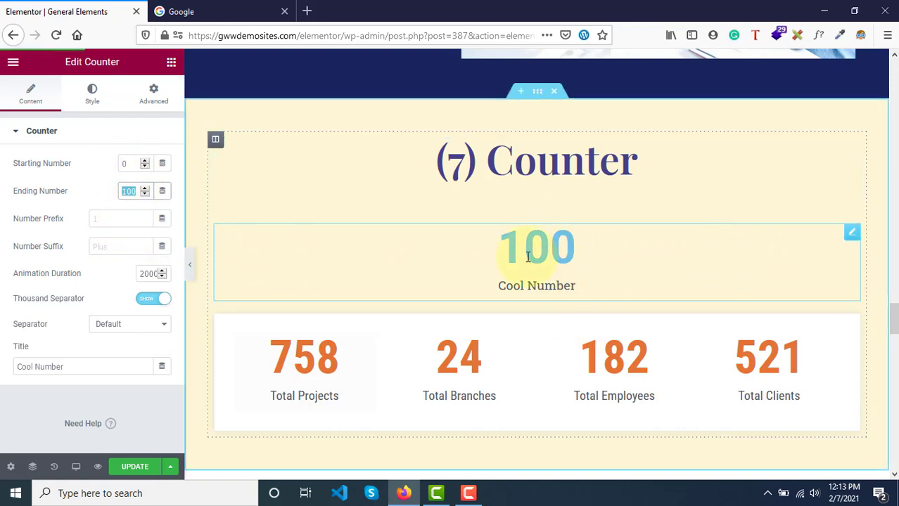
{"action": "left_click", "coordinate": [128, 162]}
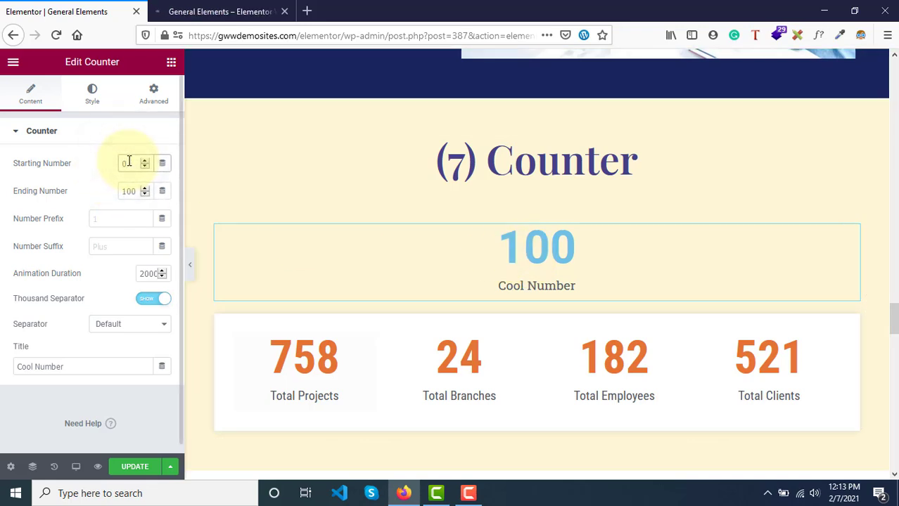
{"action": "key", "text": "BackSpace"}
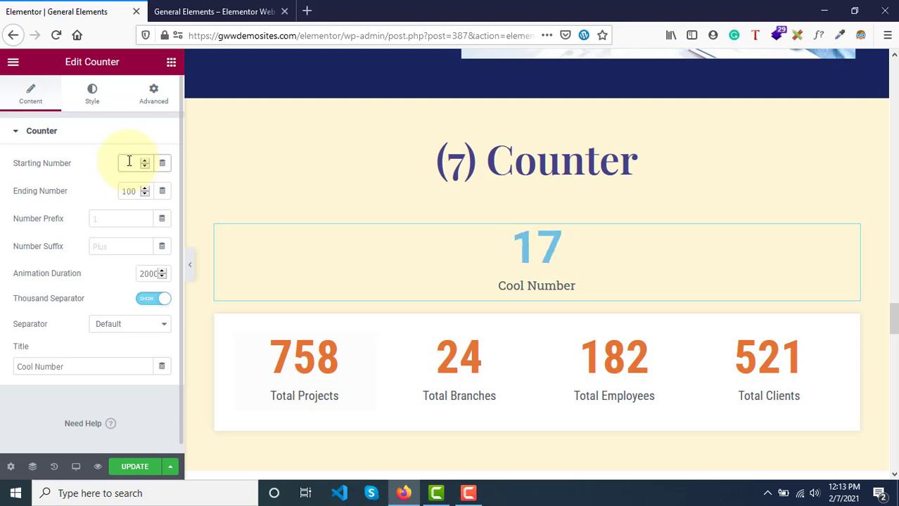
{"action": "type", "text": "50"}
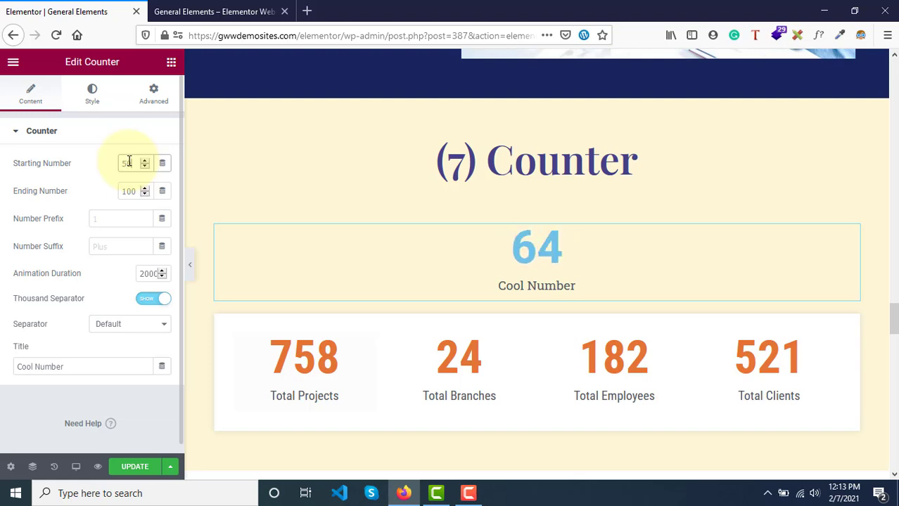
{"action": "key", "text": "BackSpace"}
{"action": "key", "text": "BackSpace"}
{"action": "type", "text": "5"}
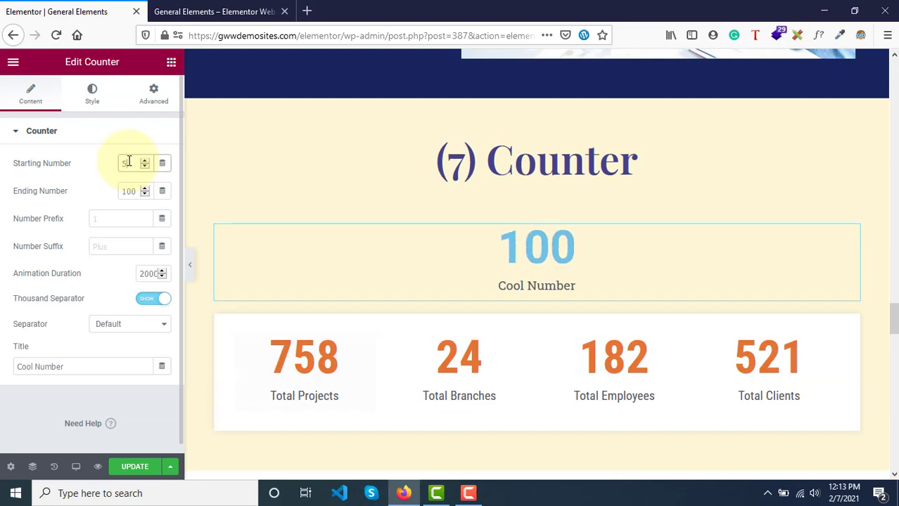
Set the counter's ending number to 1020.
{"action": "left_click", "coordinate": [134, 196]}
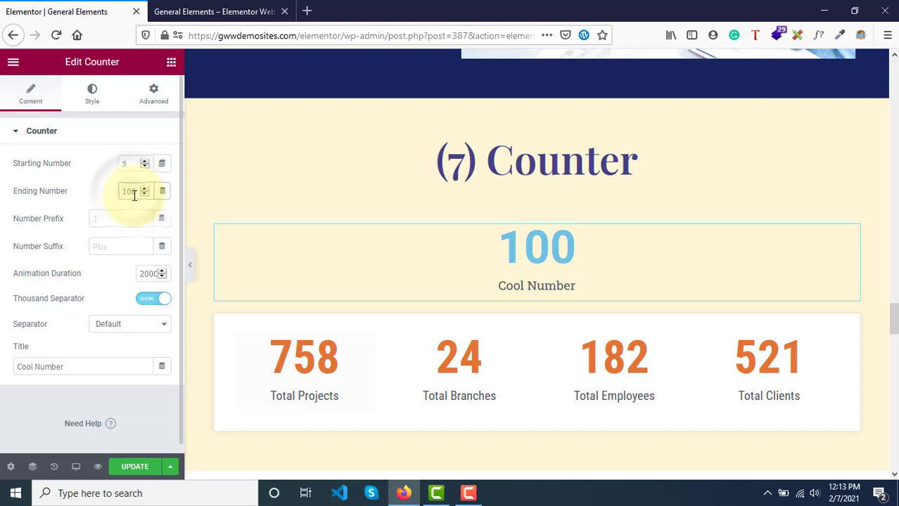
{"action": "type", "text": "0"}
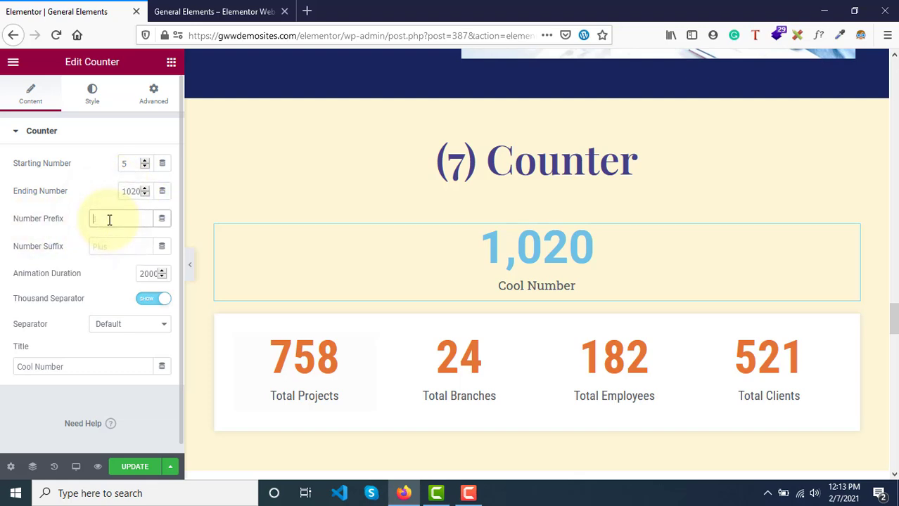
{"action": "left_click", "coordinate": [129, 166]}
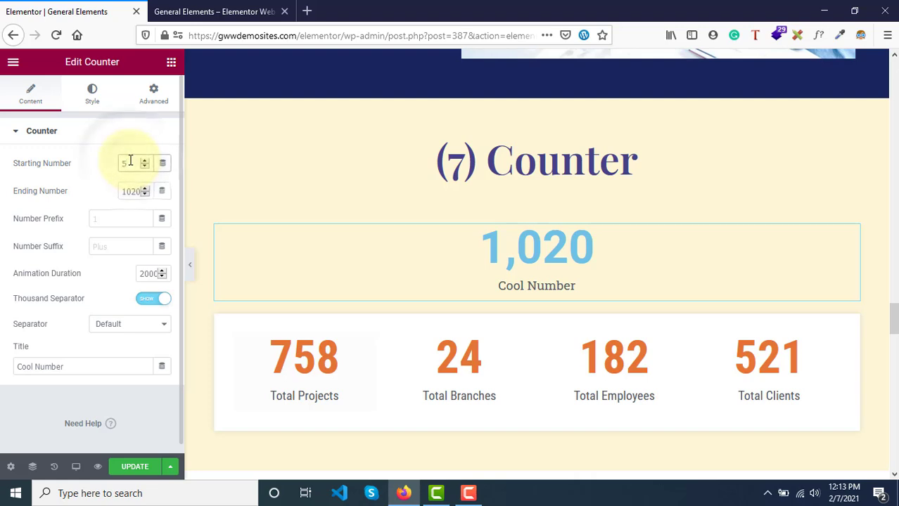
Enter "Students" as the counter's number prefix and set the ending number to 100.
{"action": "left_click", "coordinate": [102, 221]}
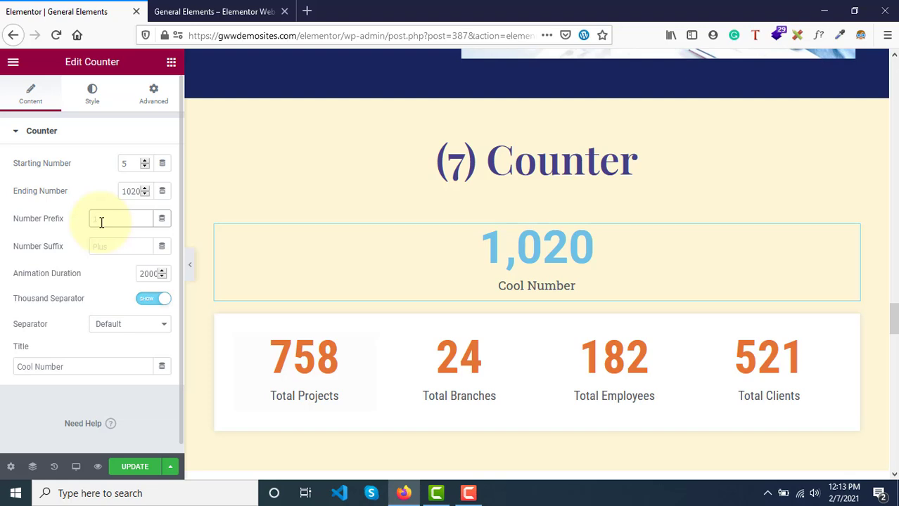
{"action": "type", "text": "Studen"}
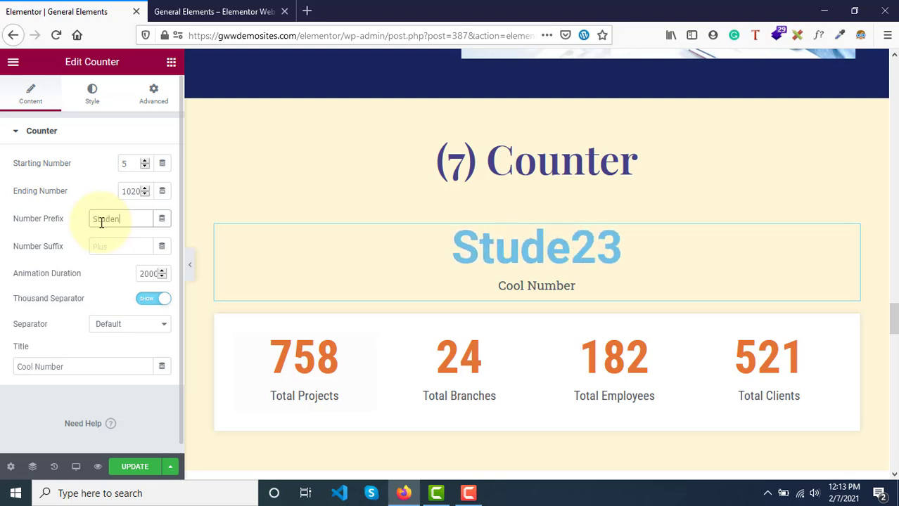
{"action": "type", "text": "ts"}
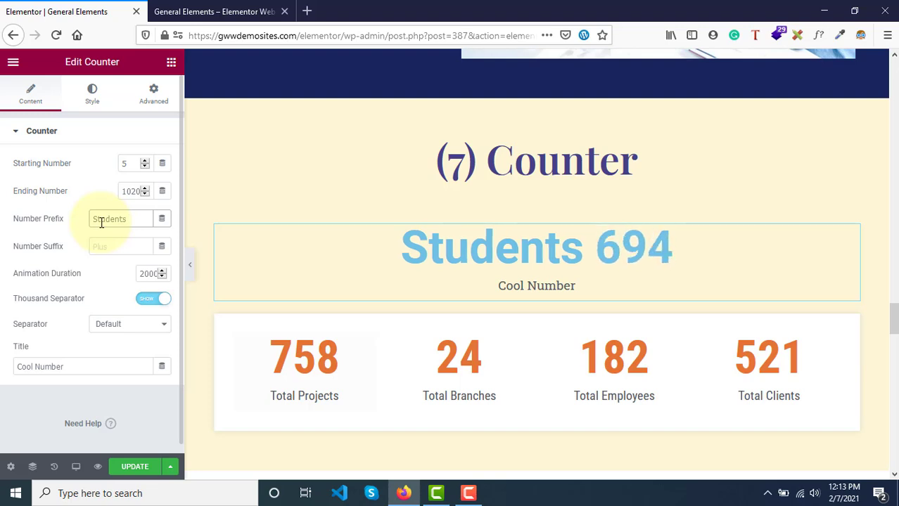
{"action": "double_click", "coordinate": [131, 192]}
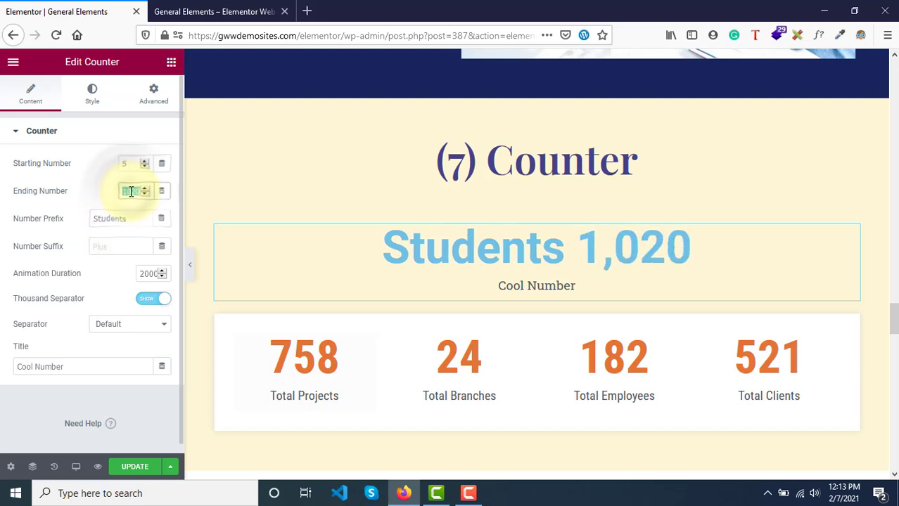
{"action": "type", "text": "100"}
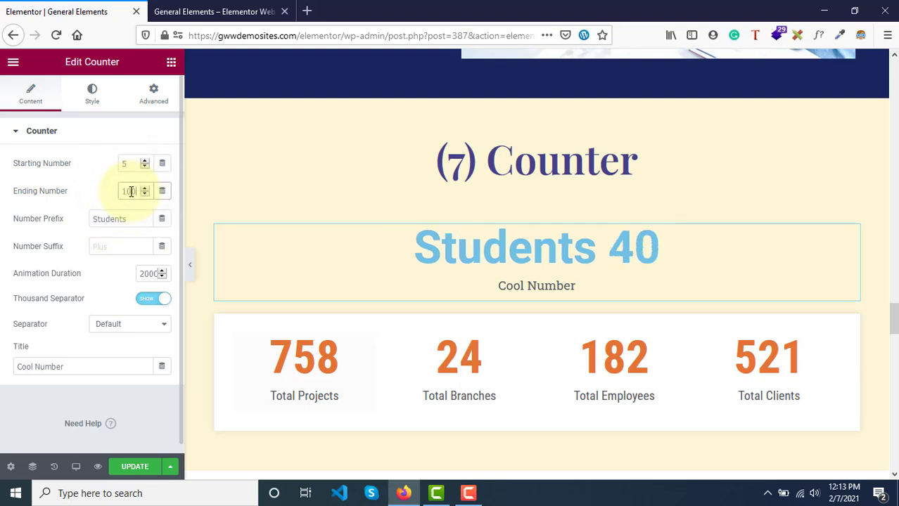
Enter "Placed" as the counter's number suffix.
{"action": "left_click", "coordinate": [116, 248]}
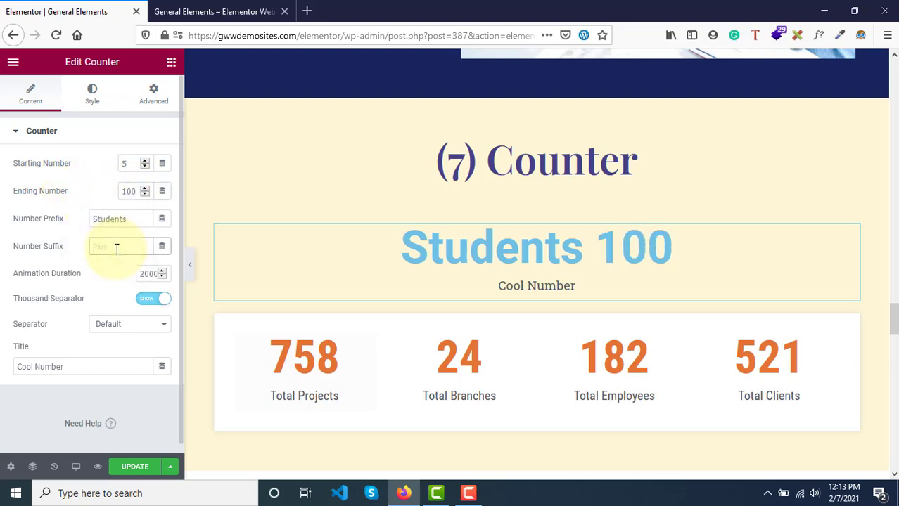
{"action": "type", "text": "Placed"}
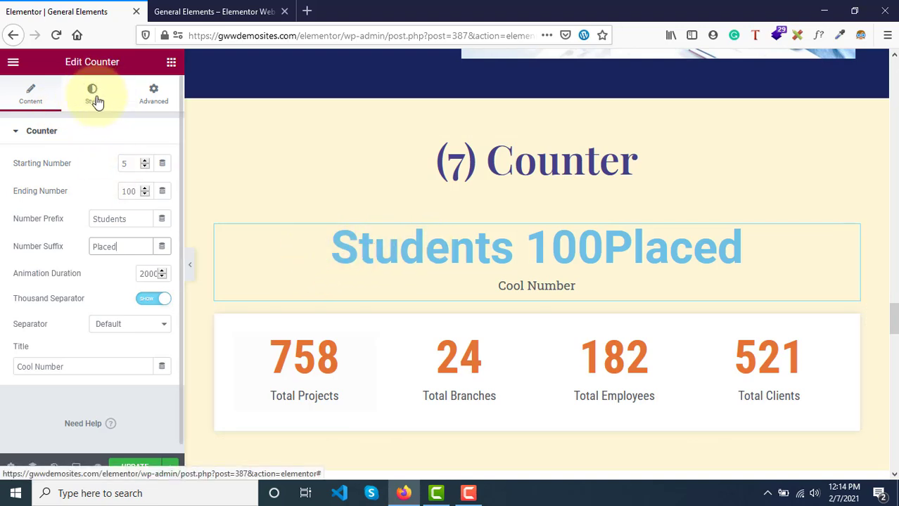
{"action": "left_click", "coordinate": [125, 254]}
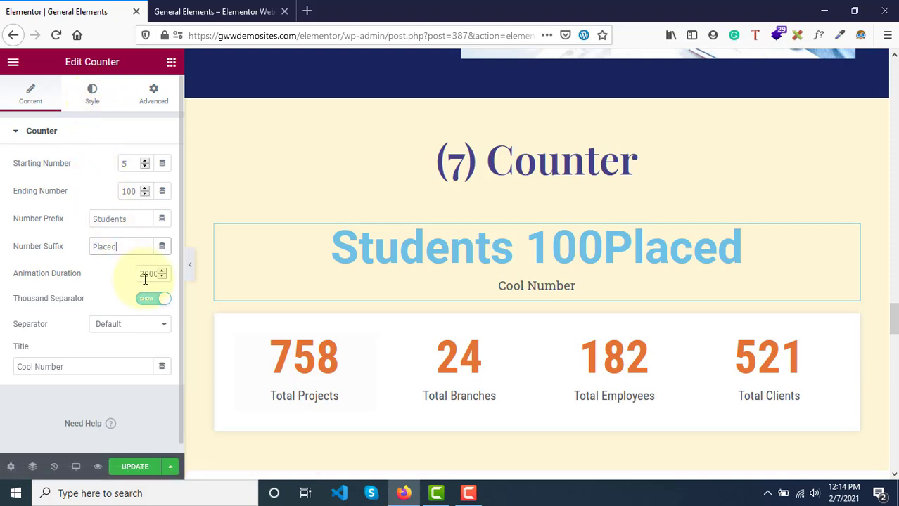
Set the counter's thousand separator style to Dot, leaving the separator shown.
{"action": "scroll", "coordinate": [145, 279], "scroll_direction": "down", "scroll_amount": 1}
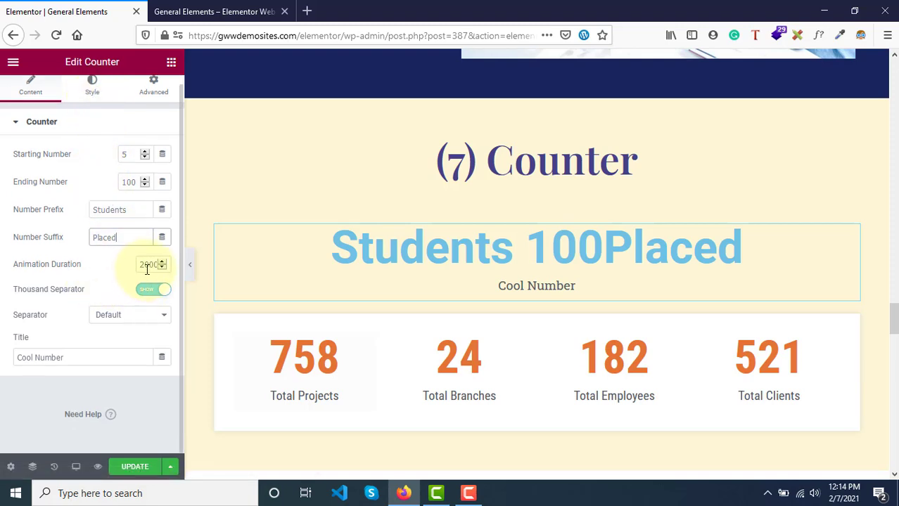
{"action": "double_click", "coordinate": [155, 266]}
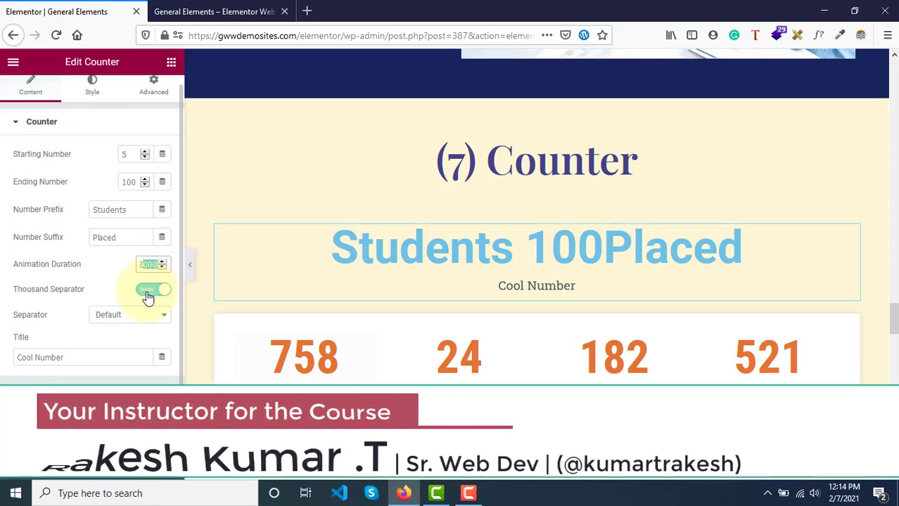
{"action": "left_click", "coordinate": [148, 298]}
{"action": "left_click", "coordinate": [156, 303]}
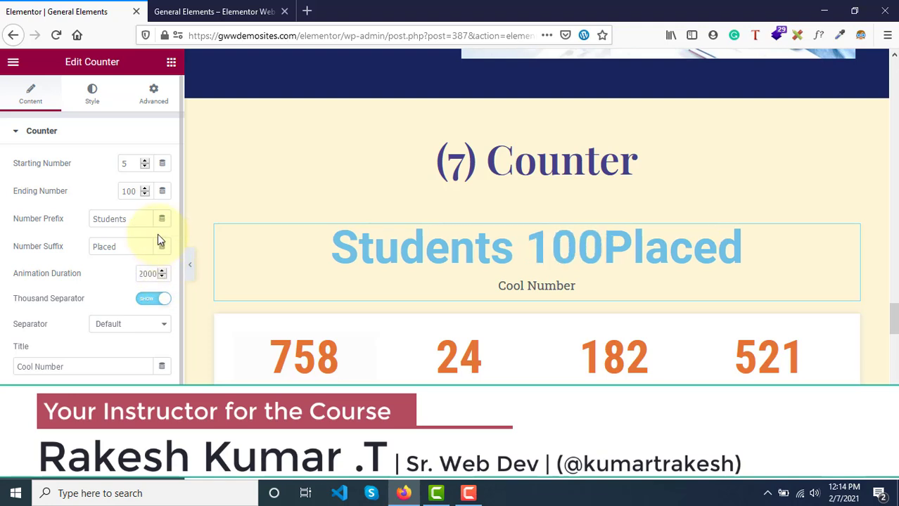
{"action": "left_click", "coordinate": [144, 329]}
{"action": "left_click", "coordinate": [133, 356]}
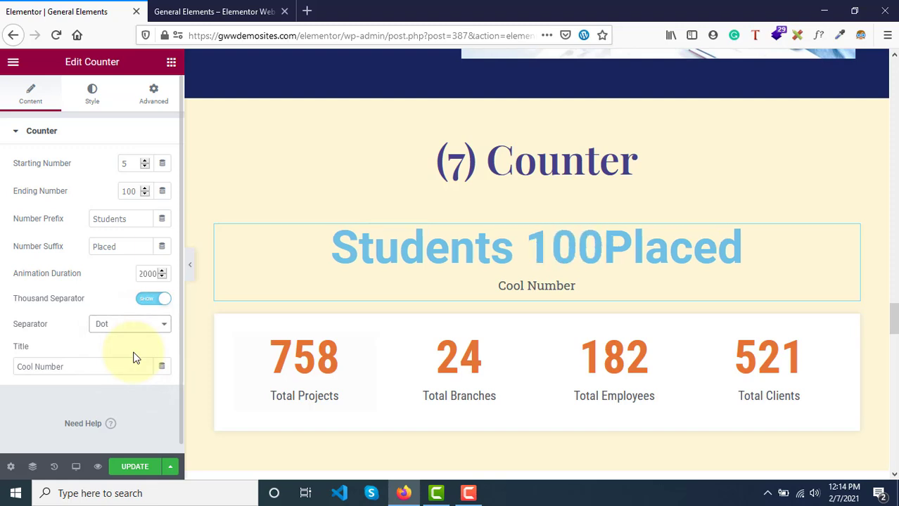
Replace the counter's title with "Course Results".
{"action": "left_click_drag", "start_coordinate": [79, 373], "coordinate": [3, 373]}
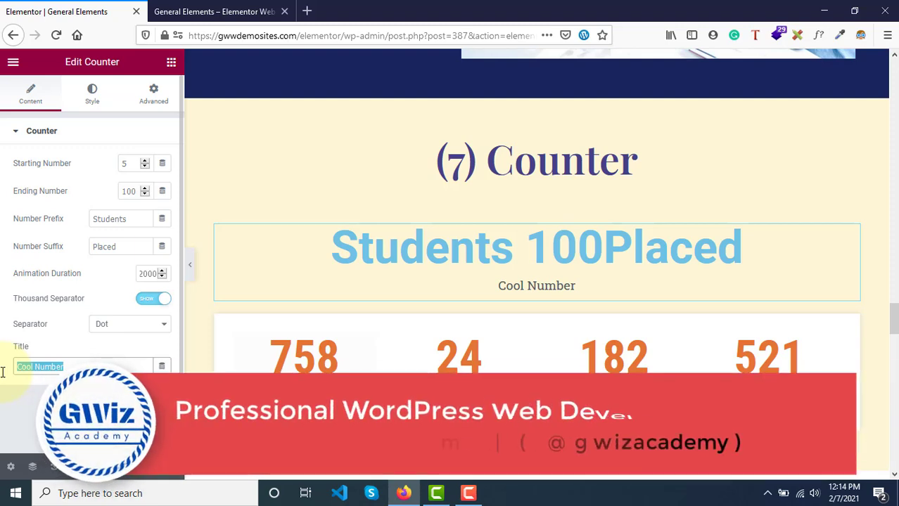
{"action": "type", "text": "C"}
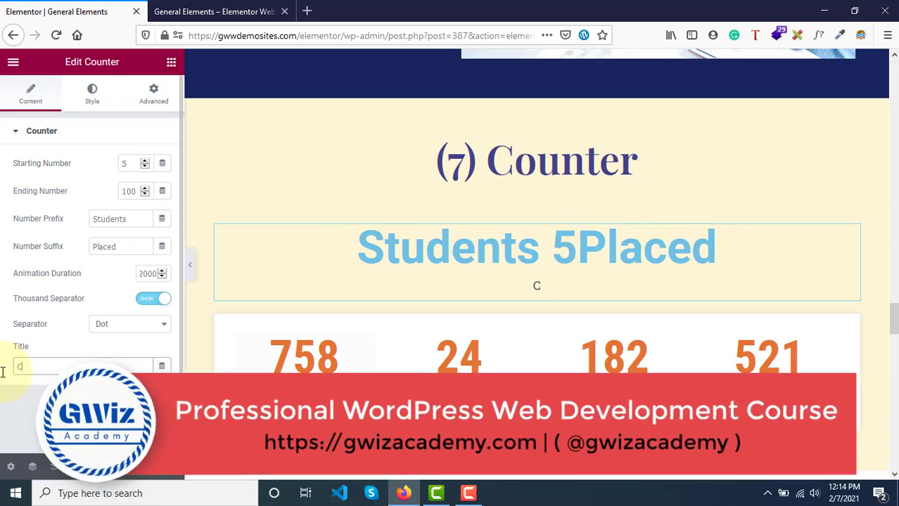
{"action": "type", "text": "ourse"}
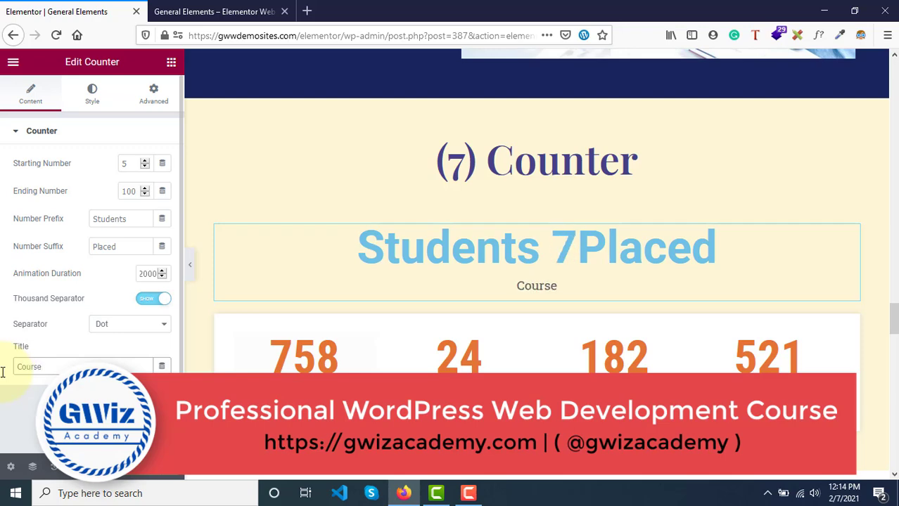
{"action": "type", "text": " Res"}
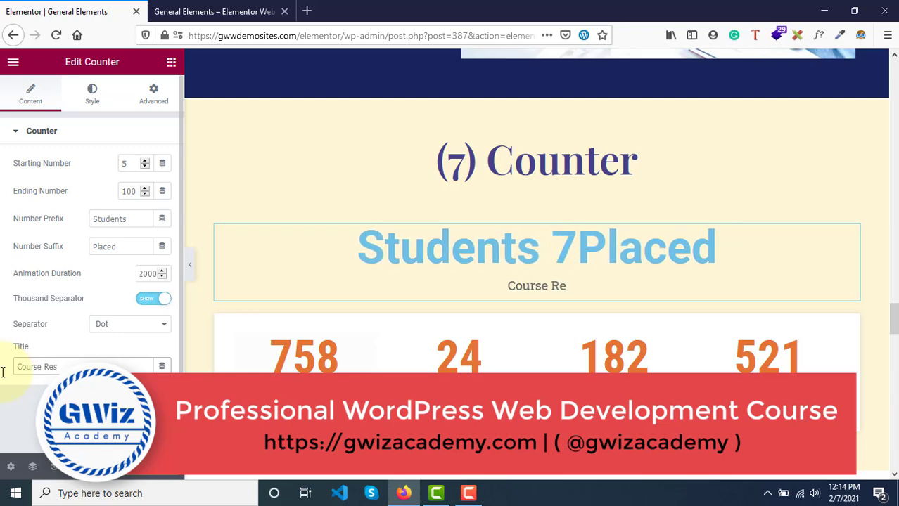
{"action": "type", "text": "ults"}
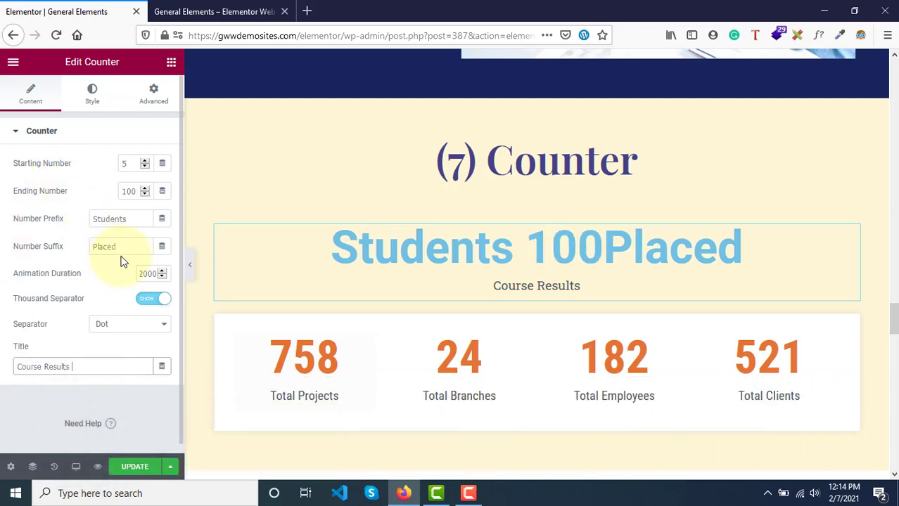
Clear the counter's title and put a single space before "Placed" in the number suffix.
{"action": "double_click", "coordinate": [83, 366]}
{"action": "triple_click", "coordinate": [83, 366]}
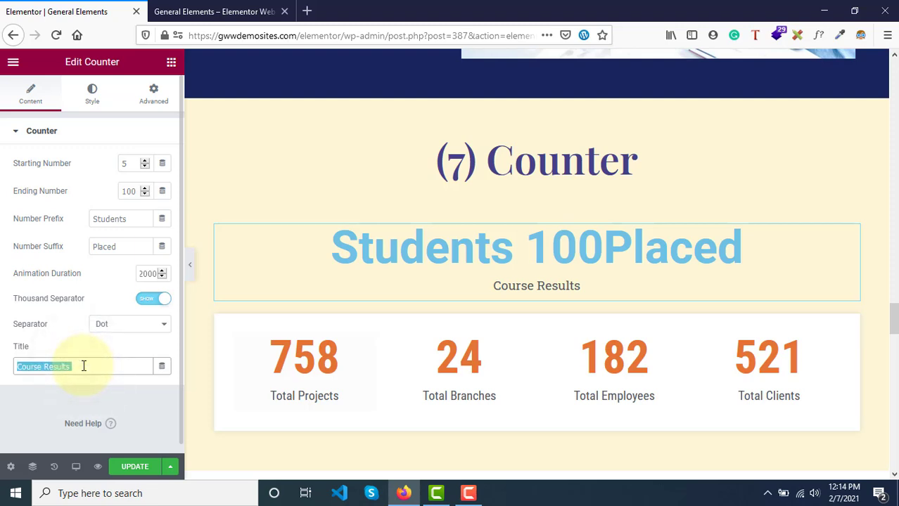
{"action": "key", "text": "BackSpace"}
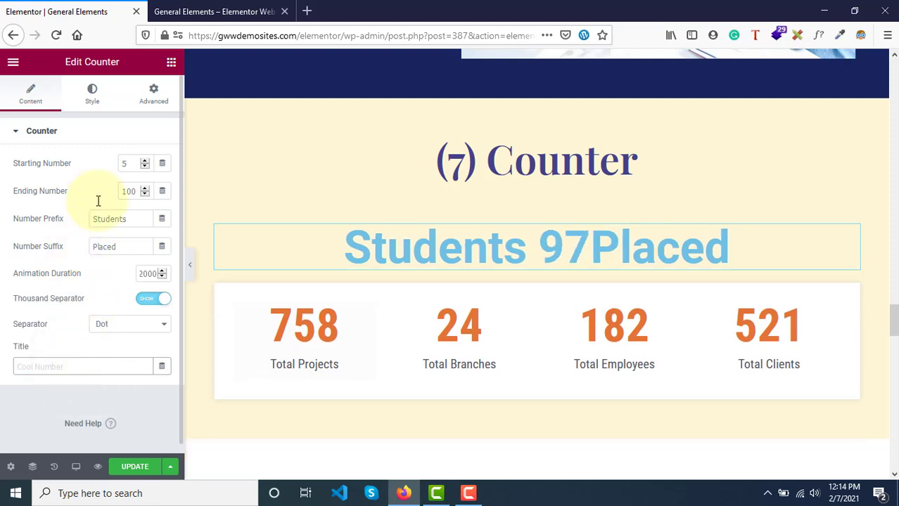
{"action": "left_click", "coordinate": [93, 246]}
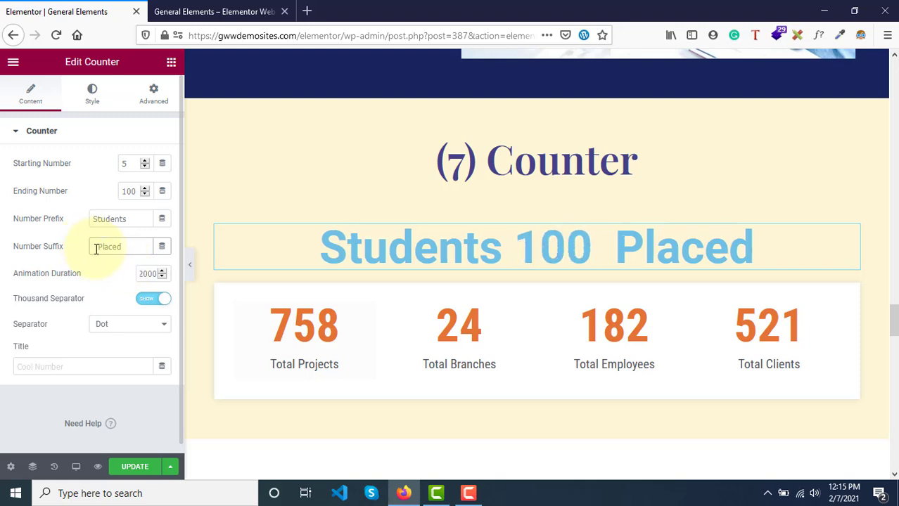
{"action": "key", "text": "BackSpace"}
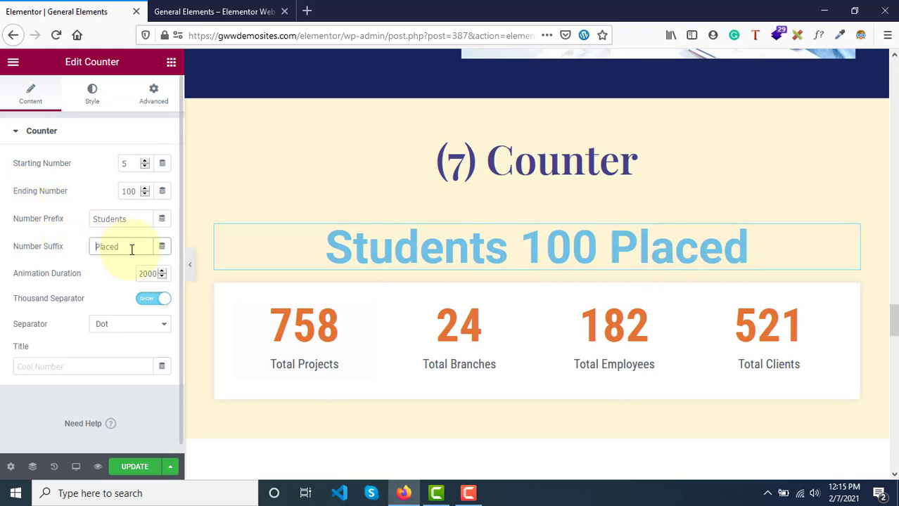
Move the word "Placed" from the number suffix to the start of the number prefix, before "Students".
{"action": "left_click_drag", "start_coordinate": [131, 249], "coordinate": [42, 251]}
{"action": "key", "text": "ctrl+c"}
{"action": "key", "text": "BackSpace"}
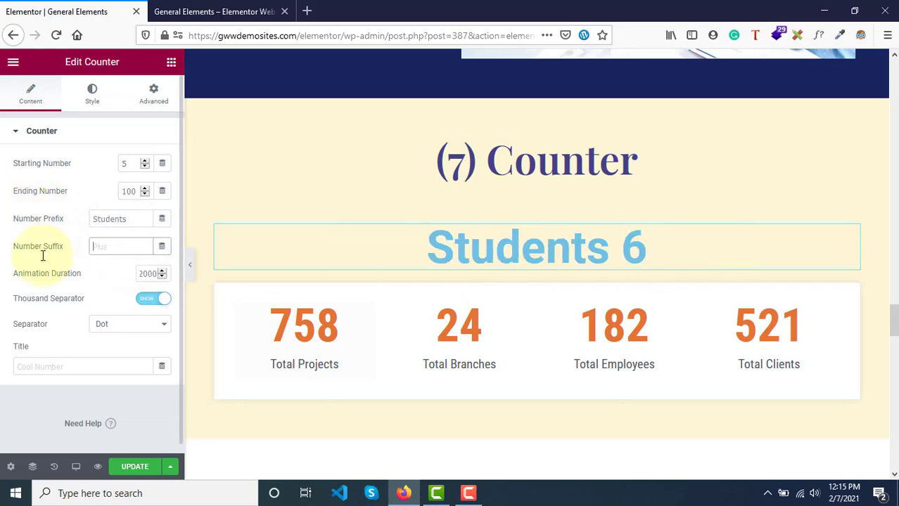
{"action": "left_click", "coordinate": [96, 219]}
{"action": "key", "text": "ctrl+v"}
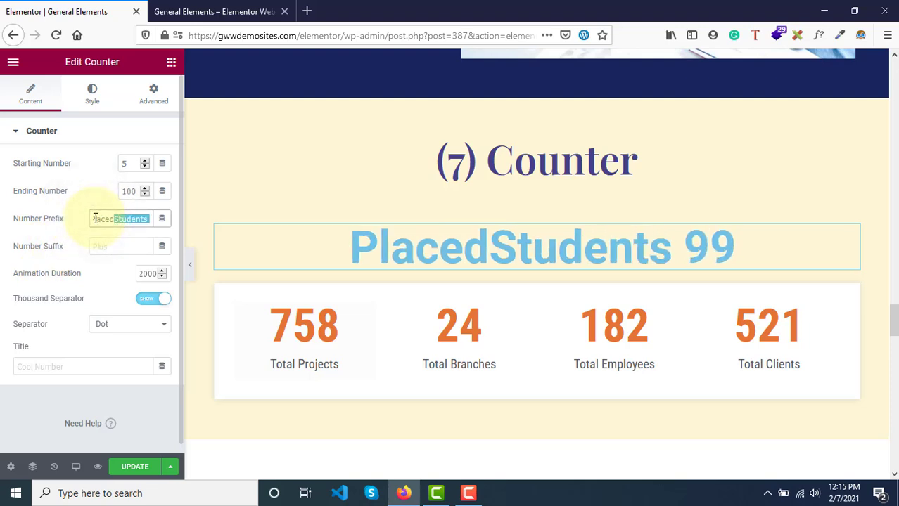
Move "Students" from the number prefix to the number suffix, with a space before it and a space after "Placed" in the prefix.
{"action": "key", "text": "shift+End"}
{"action": "key", "text": "ctrl+c"}
{"action": "key", "text": "BackSpace"}
{"action": "left_click", "coordinate": [108, 246]}
{"action": "key", "text": "ctrl+v"}
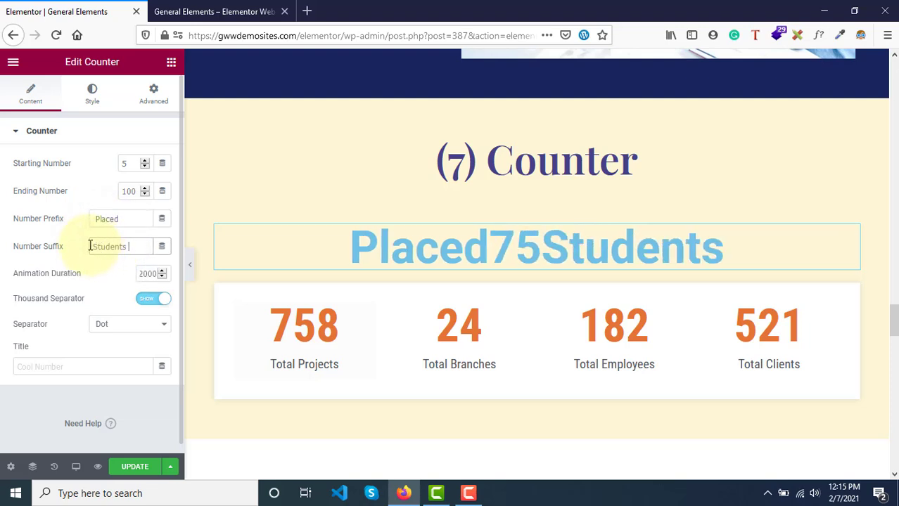
{"action": "left_click", "coordinate": [95, 246]}
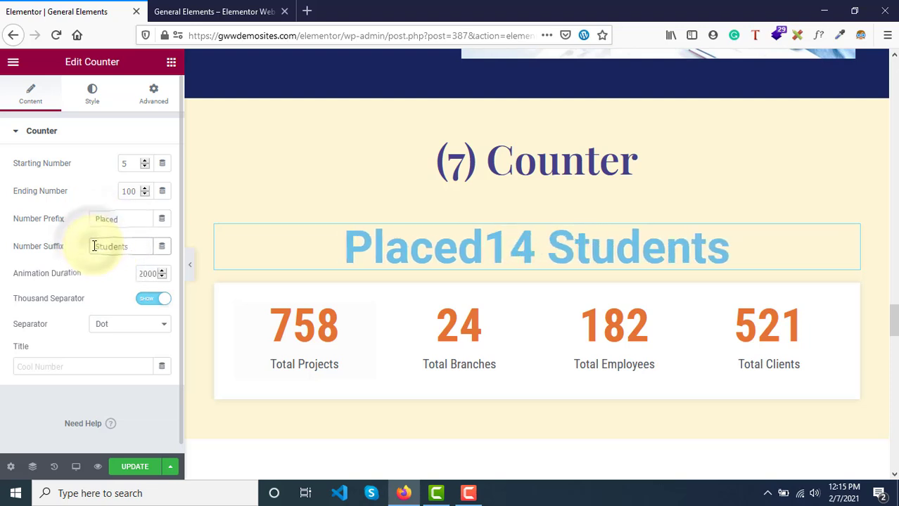
{"action": "left_click", "coordinate": [124, 219]}
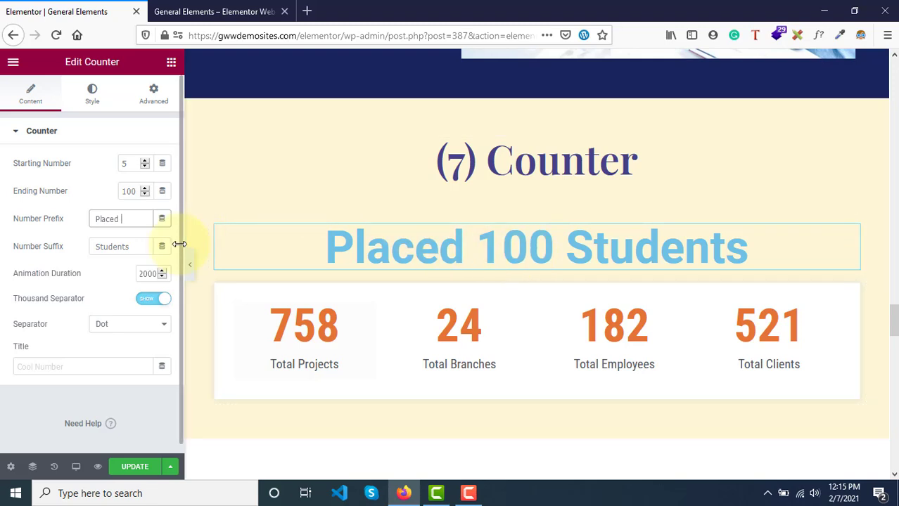
Change the text color of the counter's number to a dark slate grey.
{"action": "left_click", "coordinate": [92, 94]}
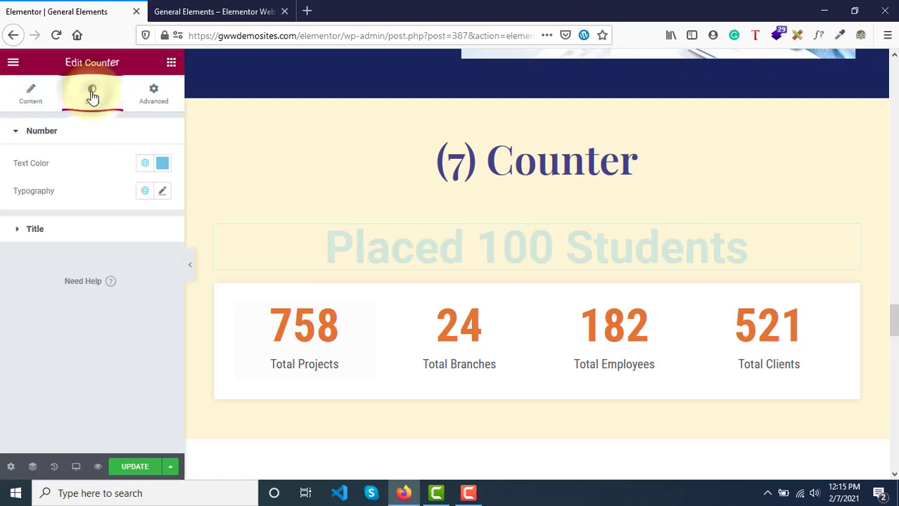
{"action": "left_click", "coordinate": [161, 163]}
{"action": "left_click", "coordinate": [142, 235]}
{"action": "left_click_drag", "start_coordinate": [142, 236], "coordinate": [117, 276]}
{"action": "left_click", "coordinate": [7, 146]}
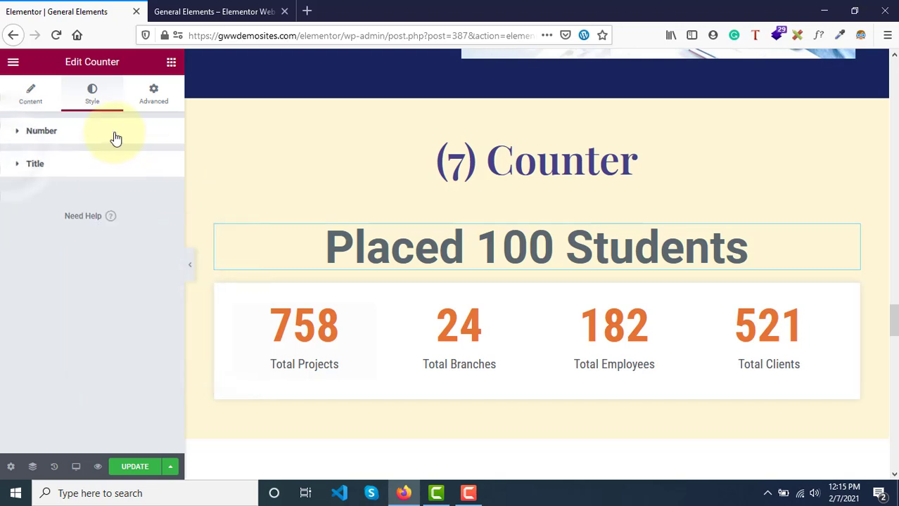
Set the font family of the counter's number to Roboto Condensed.
{"action": "left_click", "coordinate": [116, 137]}
{"action": "left_click", "coordinate": [162, 191]}
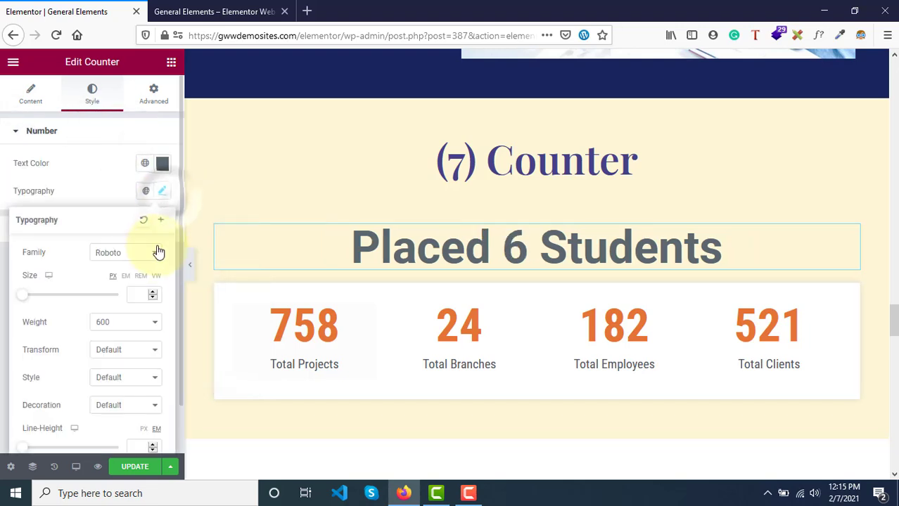
{"action": "left_click", "coordinate": [121, 257]}
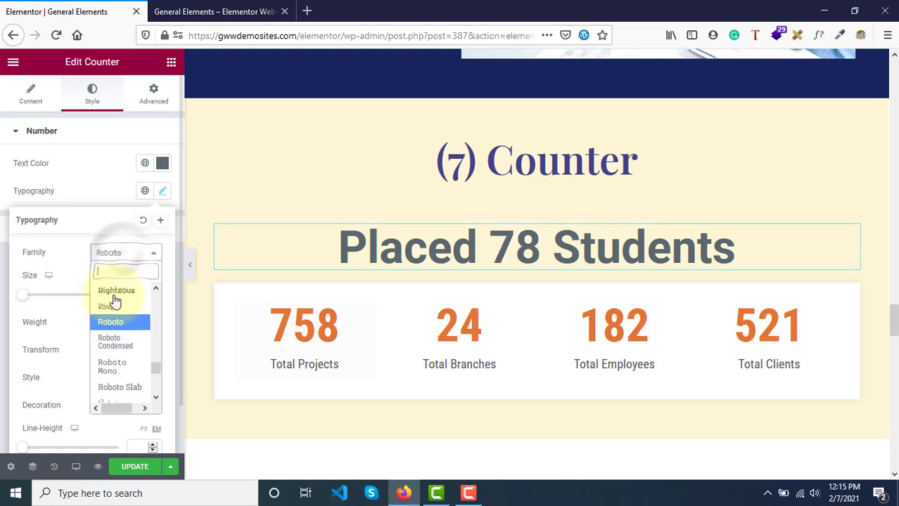
{"action": "left_click", "coordinate": [121, 345]}
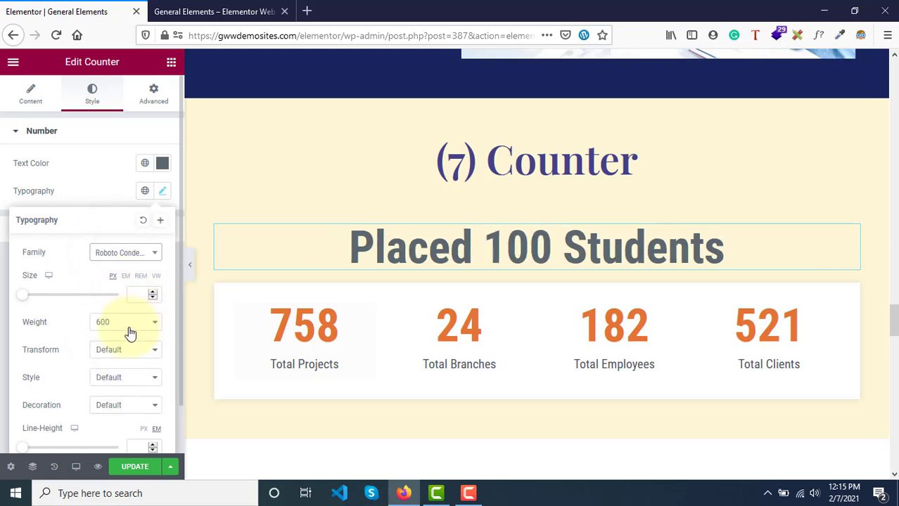
Try a font weight of 400 for the counter's number, then set it to 200.
{"action": "left_click", "coordinate": [128, 337]}
{"action": "left_click", "coordinate": [110, 185]}
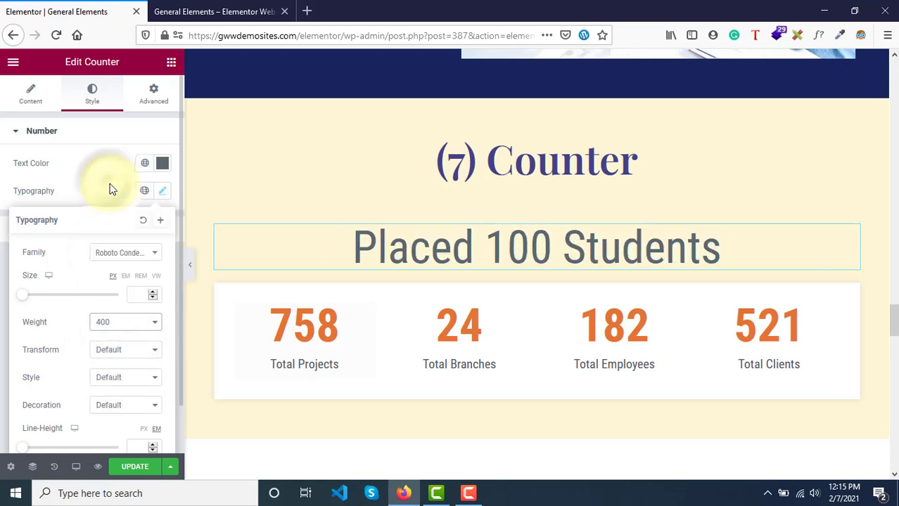
{"action": "left_click", "coordinate": [123, 335]}
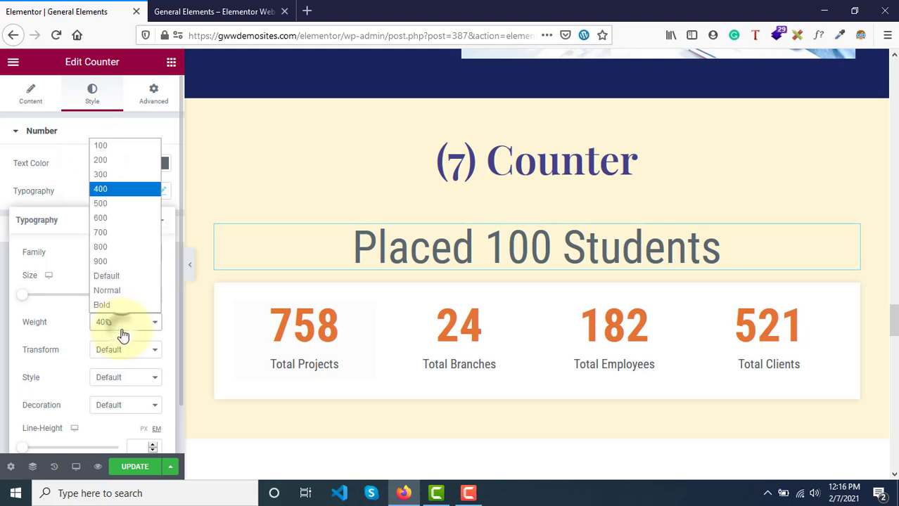
{"action": "left_click", "coordinate": [111, 162]}
{"action": "left_click", "coordinate": [103, 169]}
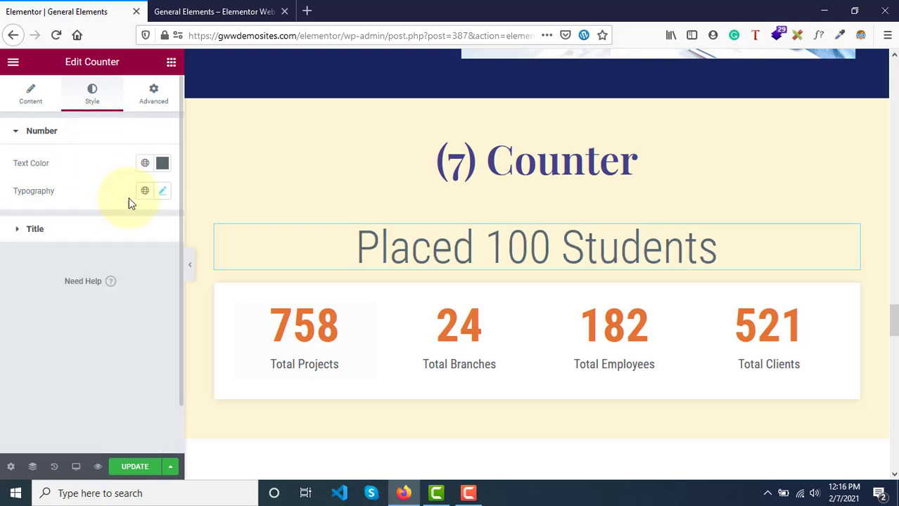
Set the text color of the counter's title to the pale shade #F0F3F6.
{"action": "left_click", "coordinate": [103, 232]}
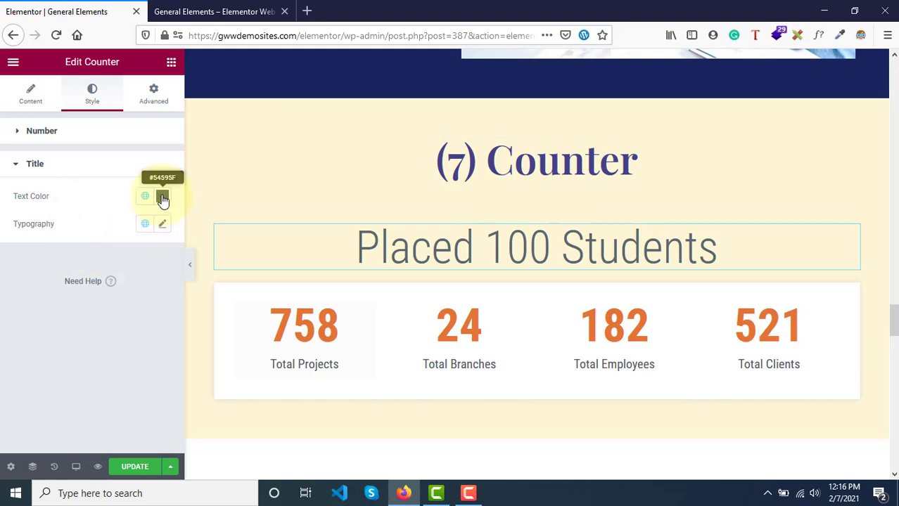
{"action": "left_click", "coordinate": [163, 197]}
{"action": "left_click", "coordinate": [100, 247]}
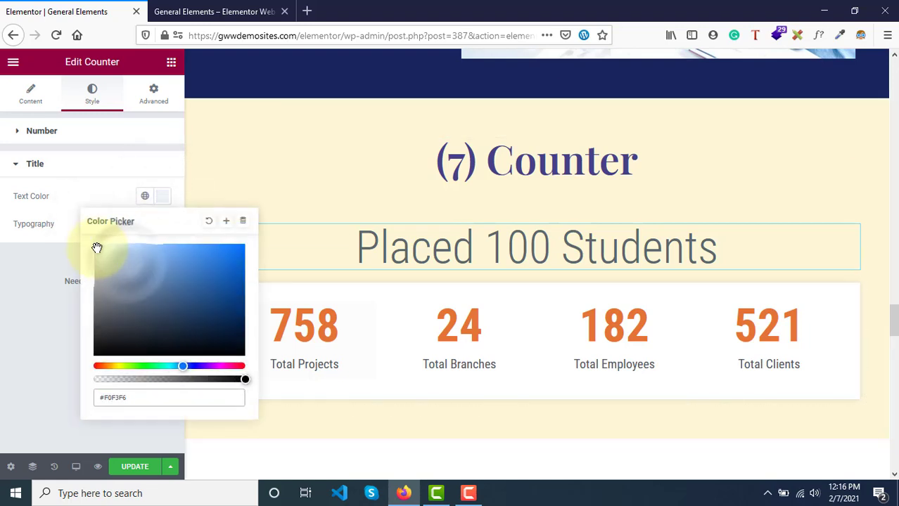
{"action": "left_click", "coordinate": [41, 196]}
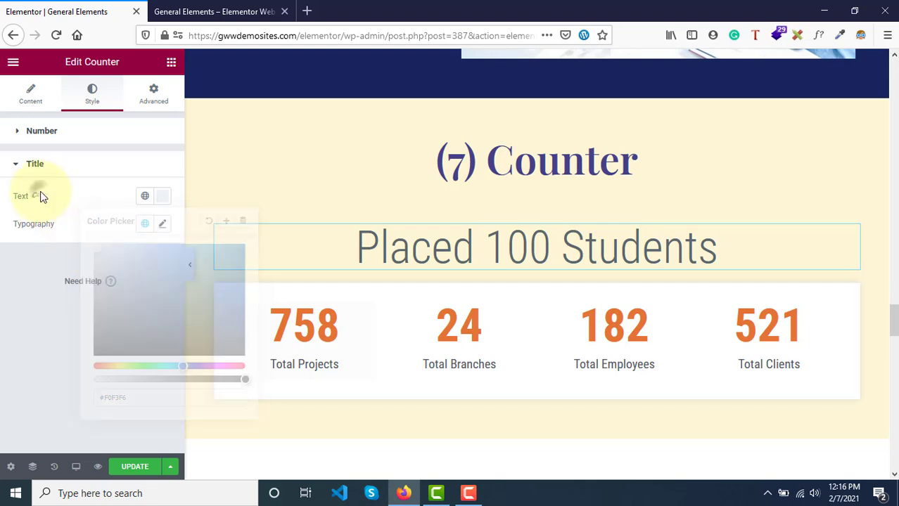
Enter "Test Title" as the counter's title.
{"action": "left_click", "coordinate": [14, 93]}
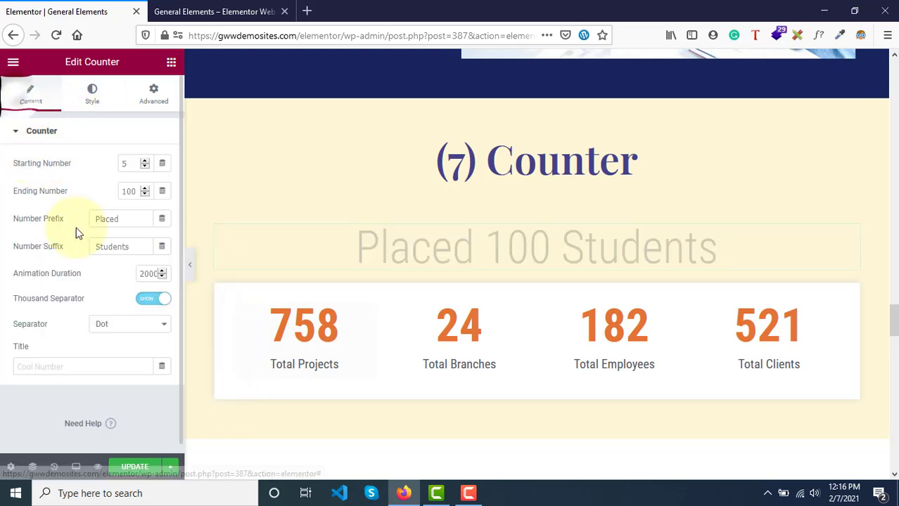
{"action": "left_click", "coordinate": [23, 365]}
{"action": "type", "text": "Test Title"}
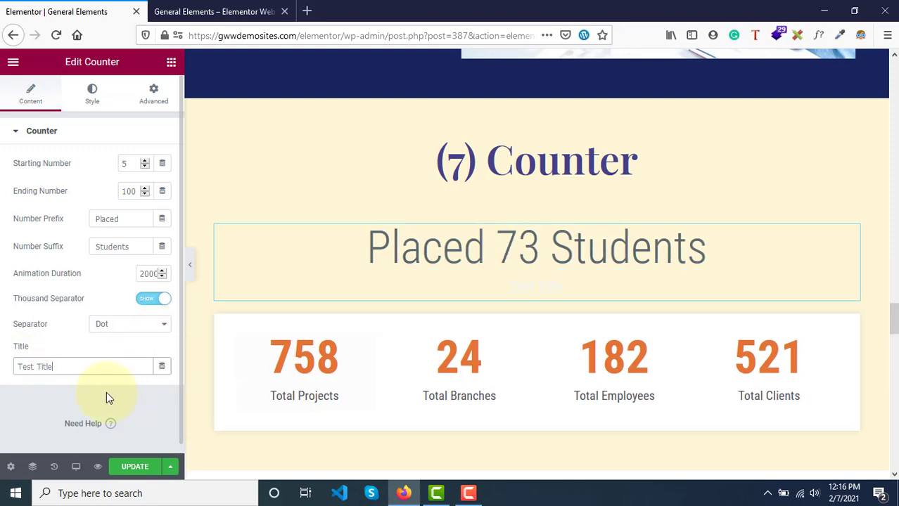
{"action": "left_click", "coordinate": [82, 396]}
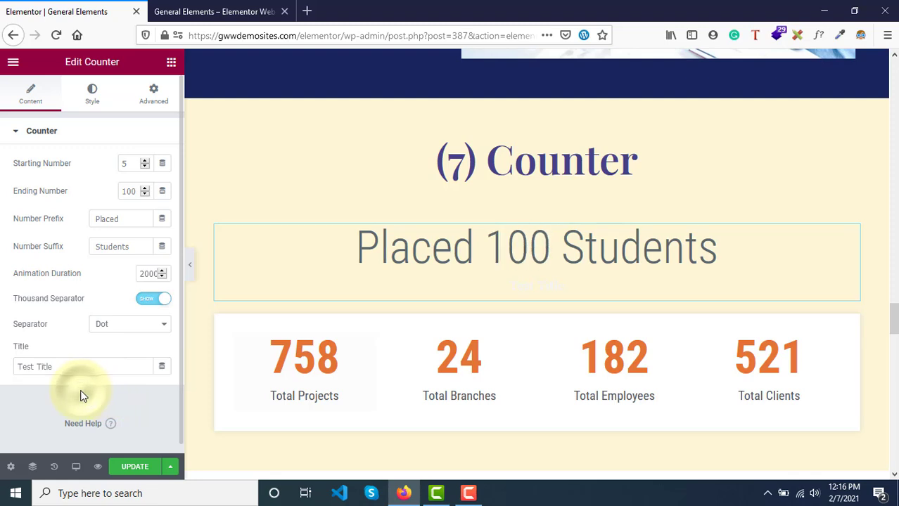
Set the text color of the counter's title to the dark grey #353535.
{"action": "left_click", "coordinate": [96, 109]}
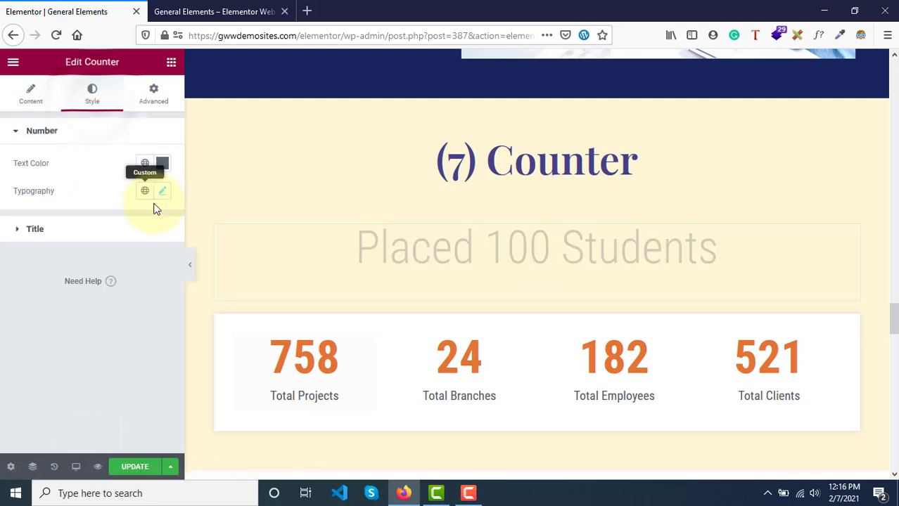
{"action": "left_click", "coordinate": [133, 233]}
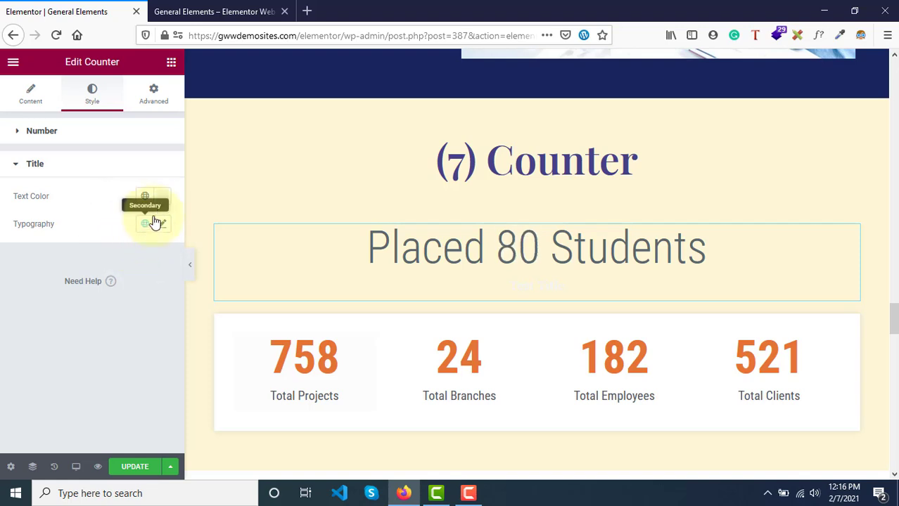
{"action": "left_click", "coordinate": [162, 197]}
{"action": "left_click_drag", "start_coordinate": [141, 262], "coordinate": [97, 283]}
{"action": "left_click", "coordinate": [91, 333]}
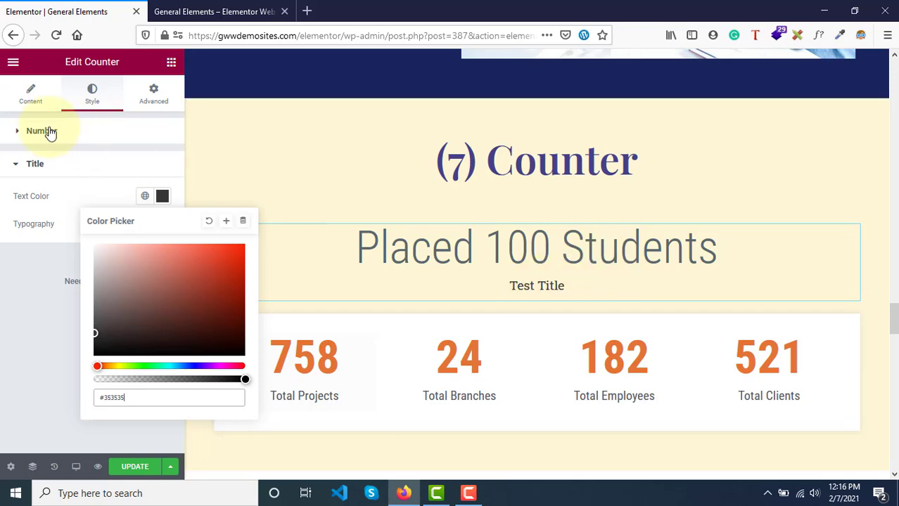
Remove the "Test Title" text from the counter, leaving its title empty.
{"action": "left_click", "coordinate": [23, 105]}
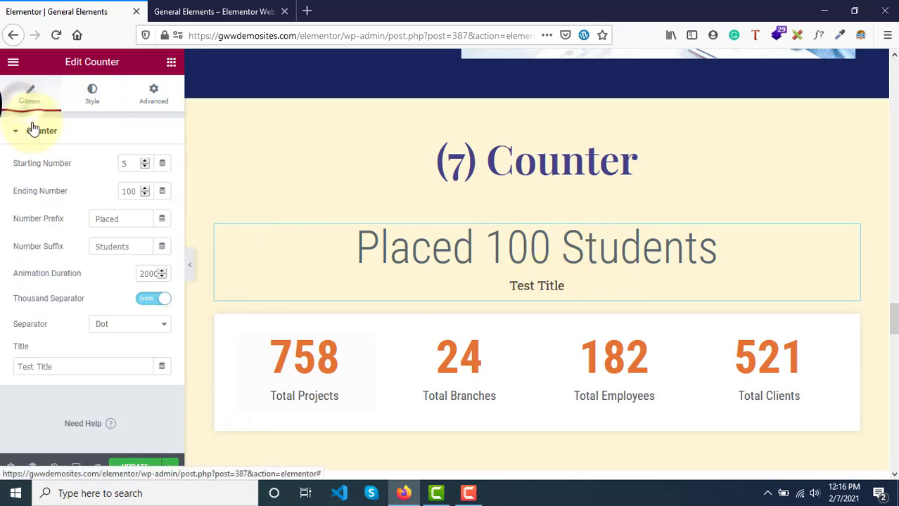
{"action": "triple_click", "coordinate": [62, 365]}
{"action": "key", "text": "BackSpace"}
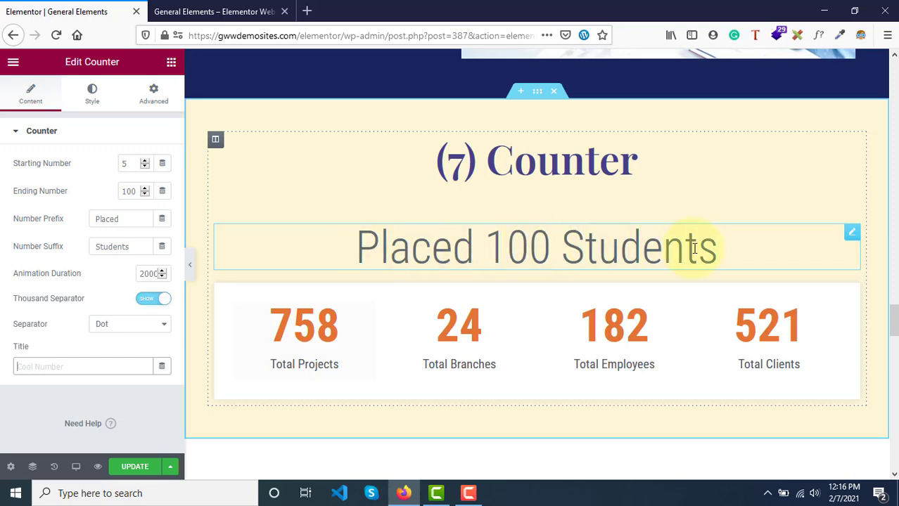
{"action": "left_click", "coordinate": [157, 372]}
Give the counter a margin of 10 px and a padding of 14 px on all sides.
{"action": "left_click", "coordinate": [92, 91]}
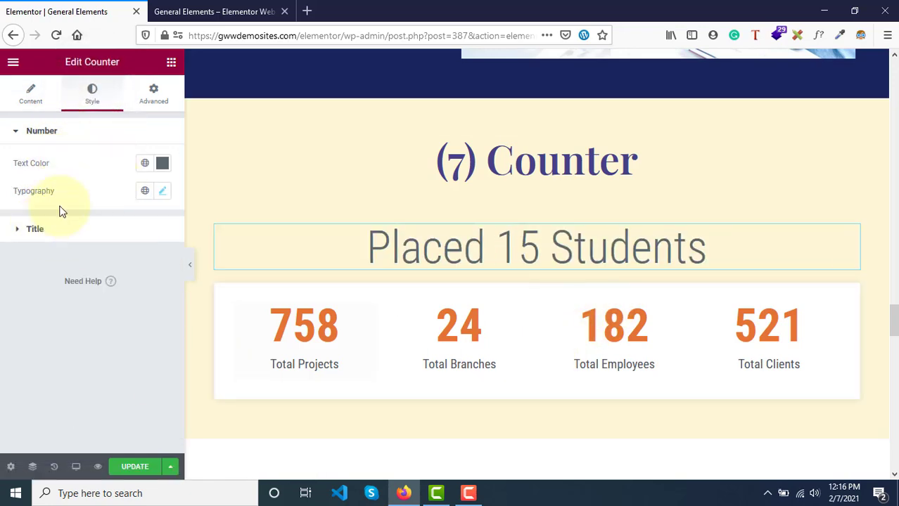
{"action": "left_click", "coordinate": [149, 94]}
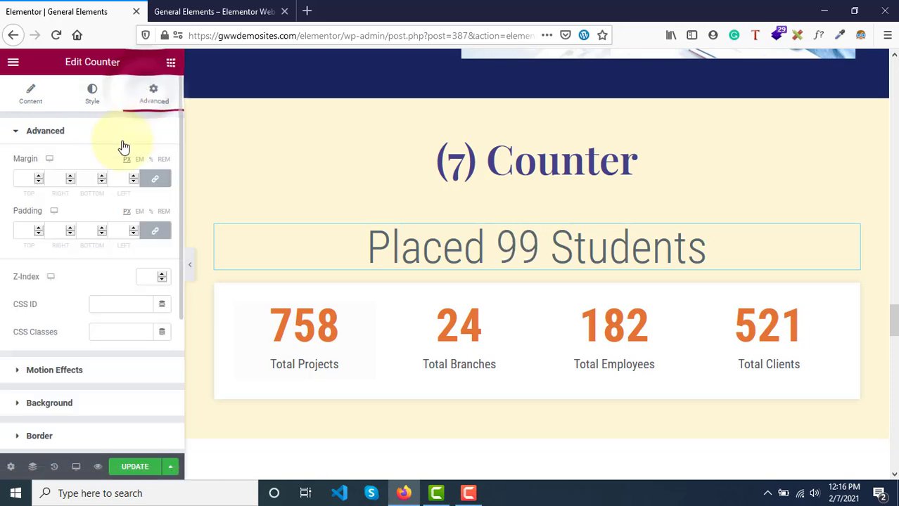
{"action": "left_click", "coordinate": [30, 180]}
{"action": "type", "text": "10"}
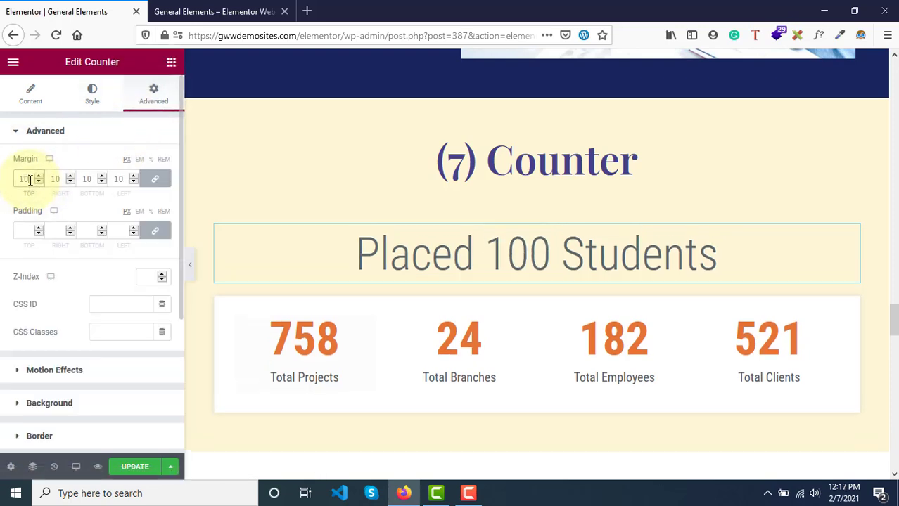
{"action": "left_click", "coordinate": [26, 227]}
{"action": "type", "text": "14"}
{"action": "scroll", "coordinate": [40, 332], "scroll_direction": "down", "scroll_amount": 5}
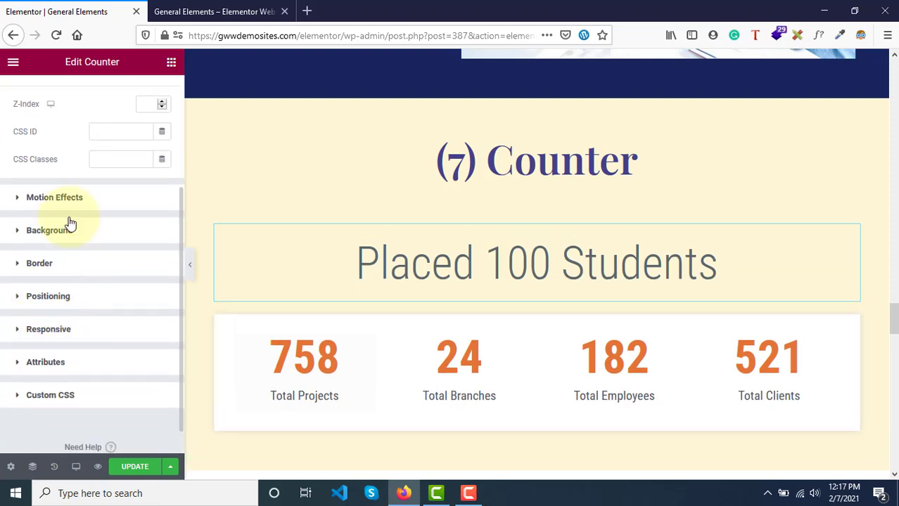
{"action": "scroll", "coordinate": [77, 181], "scroll_direction": "up", "scroll_amount": 5}
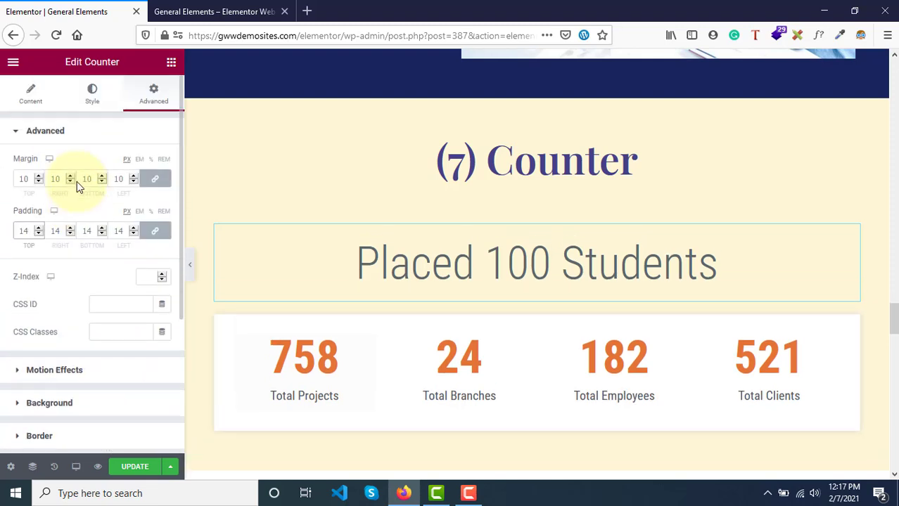
{"action": "left_click", "coordinate": [62, 138]}
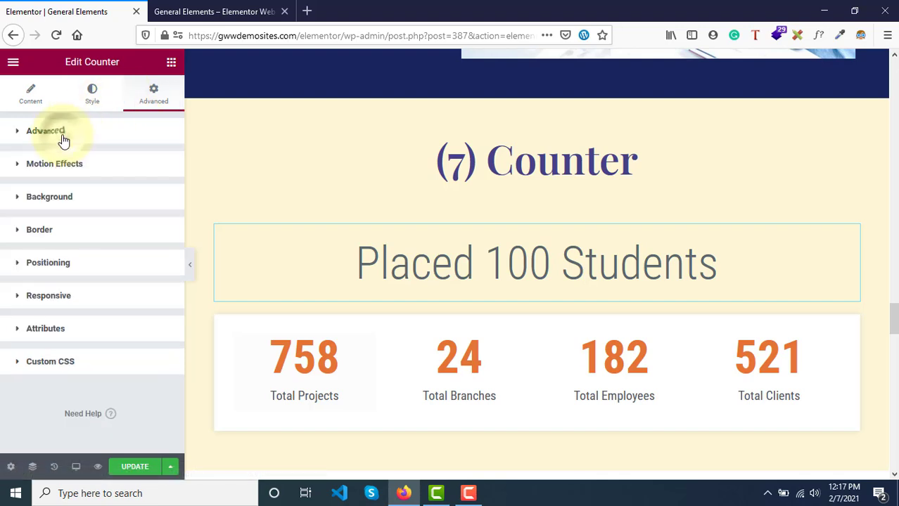
Return to the widget library and browse the General widgets around Counter and Progress Bar.
{"action": "left_click", "coordinate": [31, 106]}
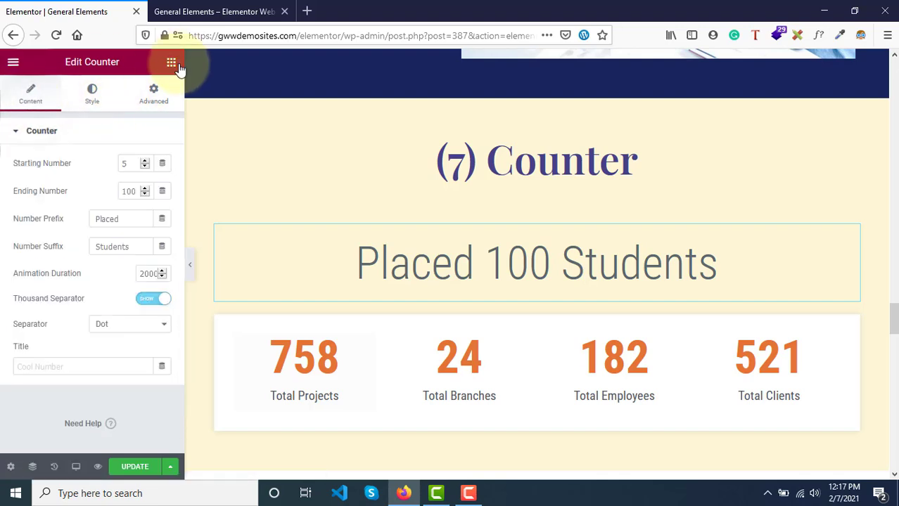
{"action": "left_click", "coordinate": [176, 62]}
{"action": "scroll", "coordinate": [134, 274], "scroll_direction": "down", "scroll_amount": 3}
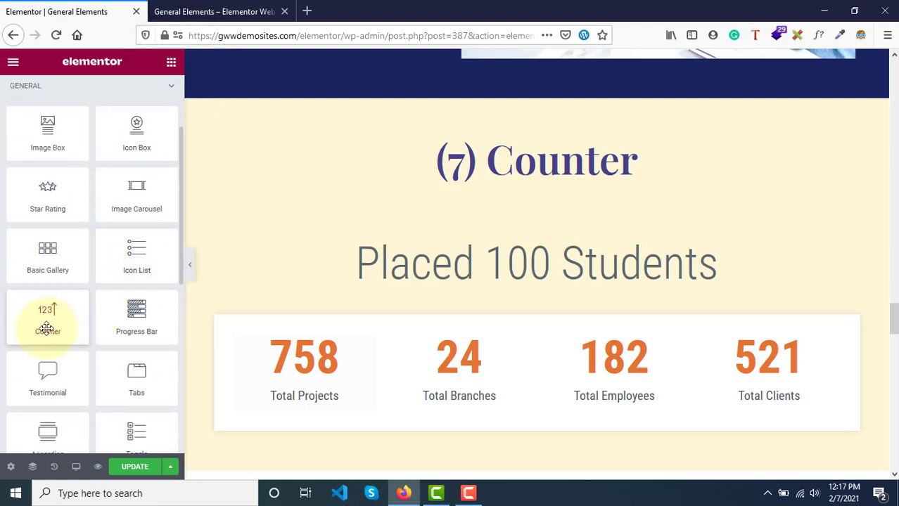